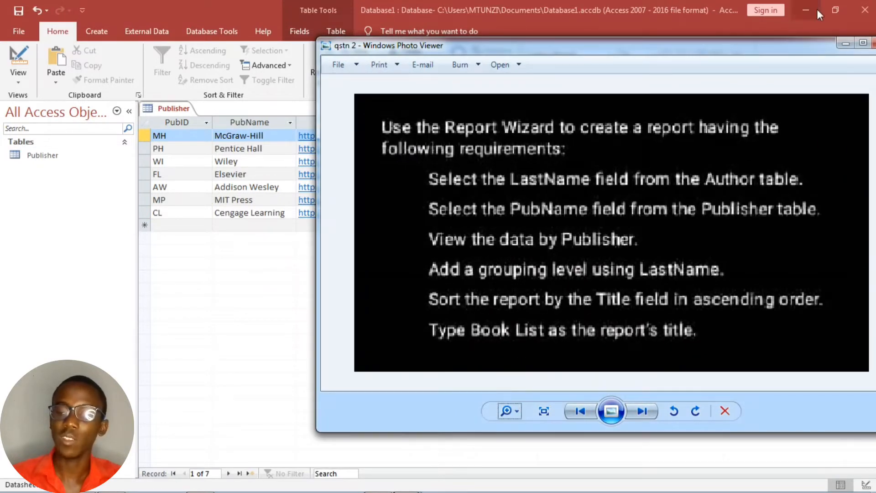
# Step: Start the Report Wizard based on the Publisher table and reposition its dialog
pyautogui.click(832, 9)
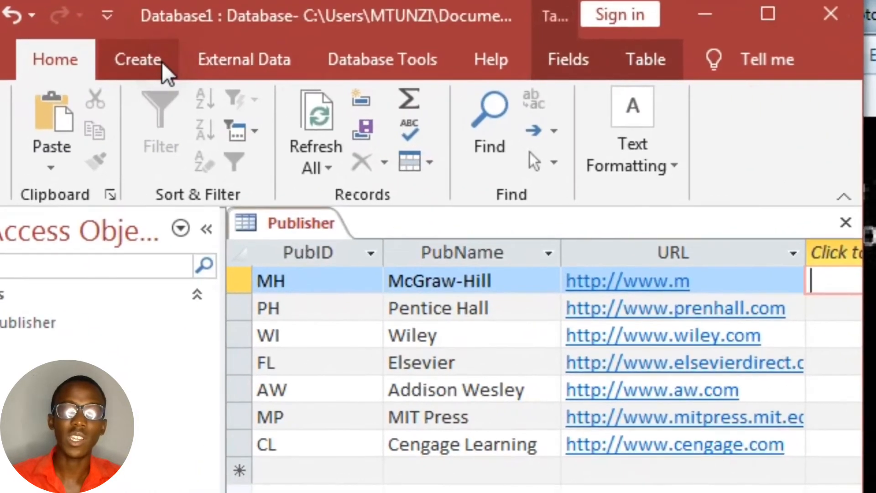
pyautogui.click(162, 61)
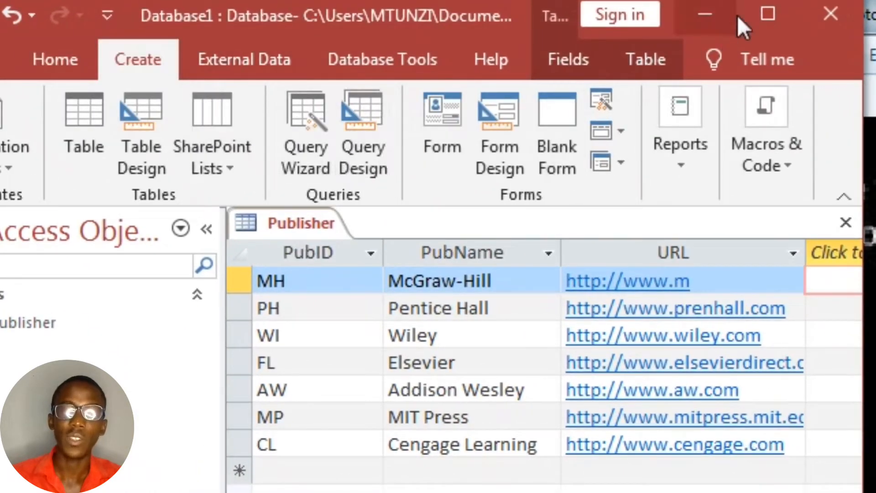
pyautogui.click(770, 11)
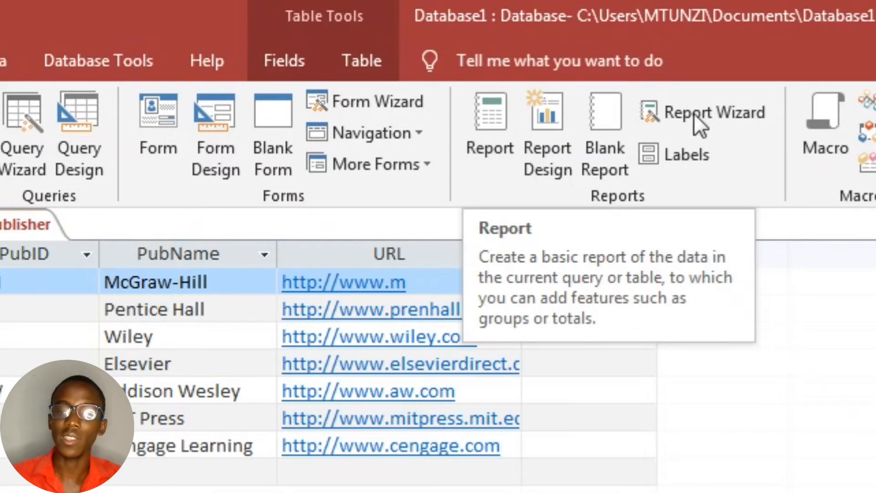
pyautogui.click(707, 111)
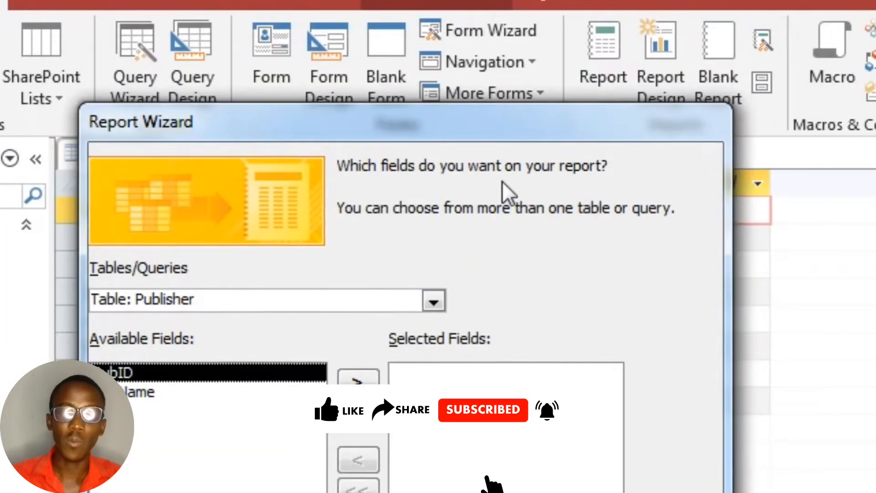
pyautogui.moveTo(468, 137); pyautogui.dragTo(519, 123)
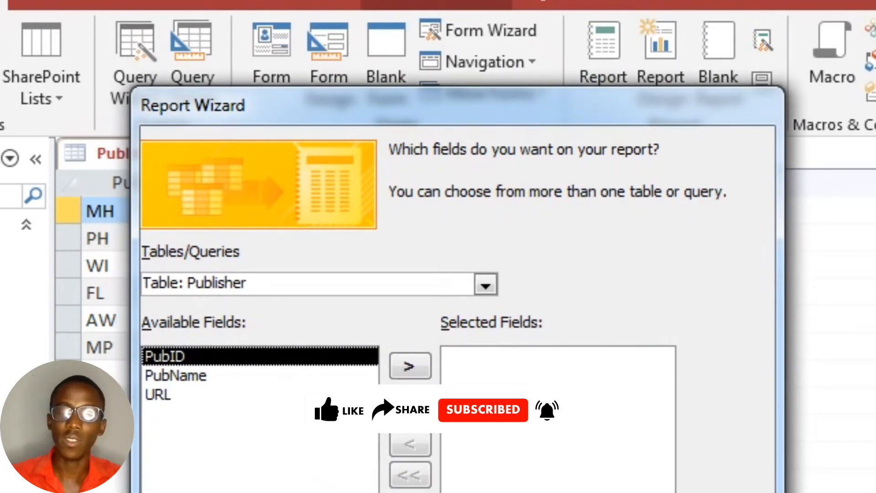
# Step: Consult the requirements image in Windows Photo Viewer and add the Publisher table's PubName field to the report
pyautogui.hotkey('alt', 'Tab')
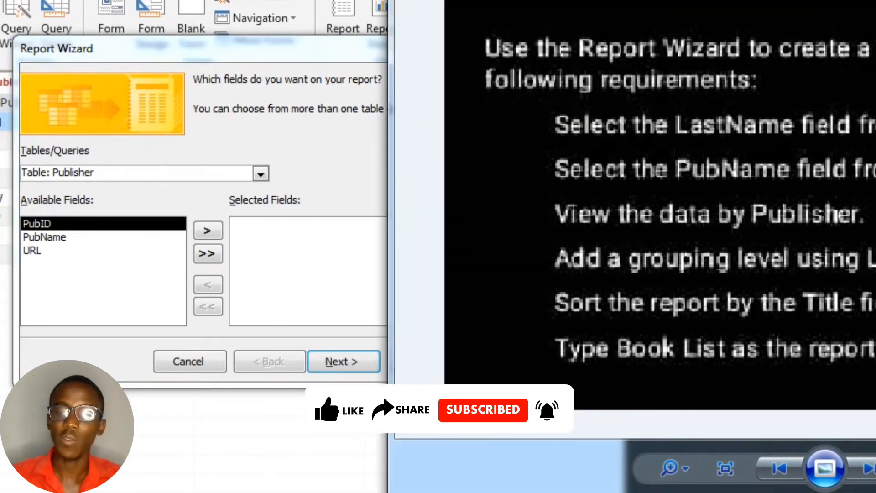
pyautogui.moveTo(638, 2); pyautogui.dragTo(707, 0)
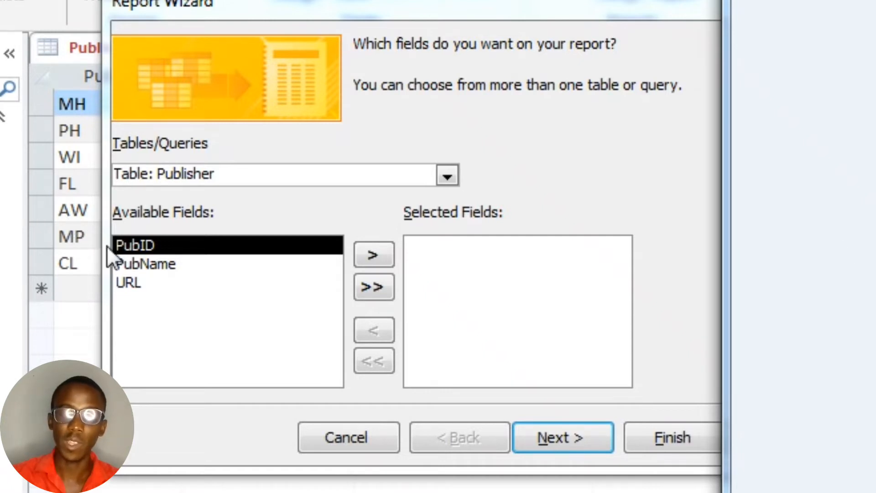
pyautogui.click(272, 261)
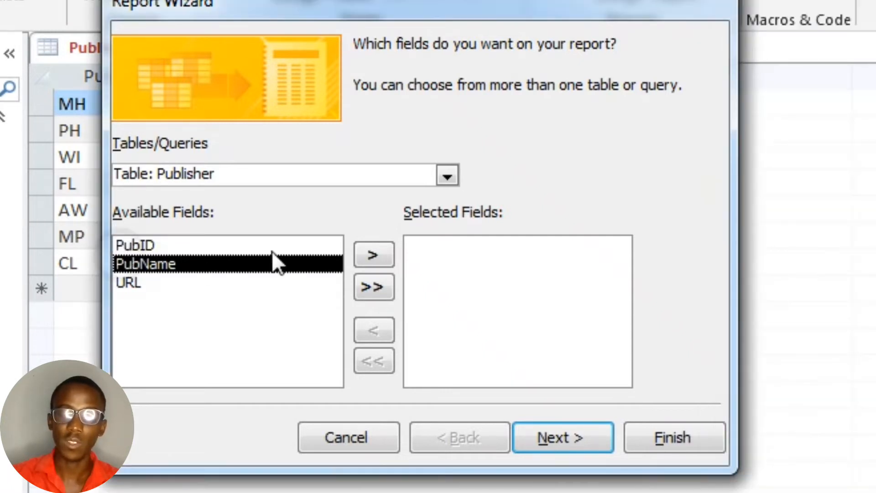
pyautogui.click(356, 259)
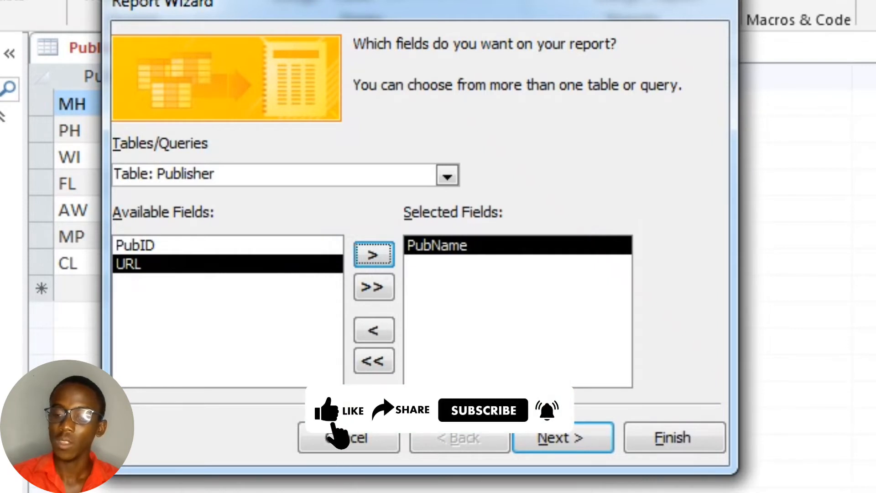
# Step: Add the PubID field to the report and proceed to the grouping levels
pyautogui.hotkey('alt', 'Tab')
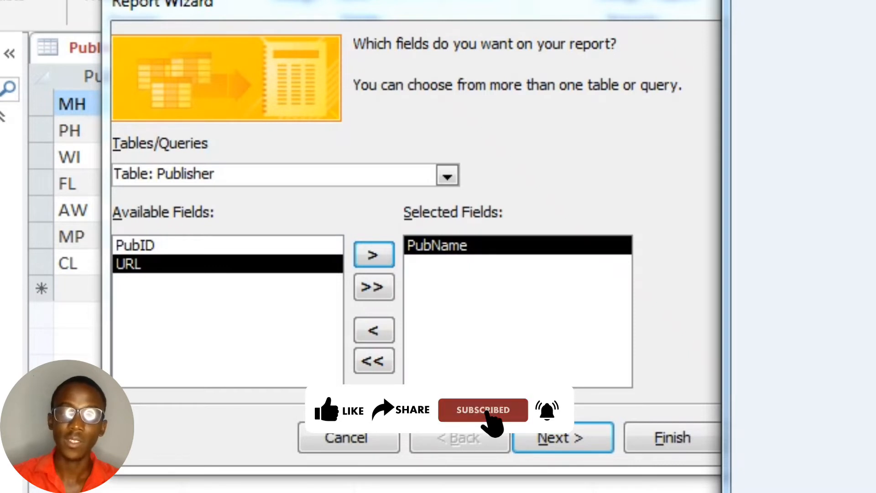
pyautogui.hotkey('alt', 'Tab')
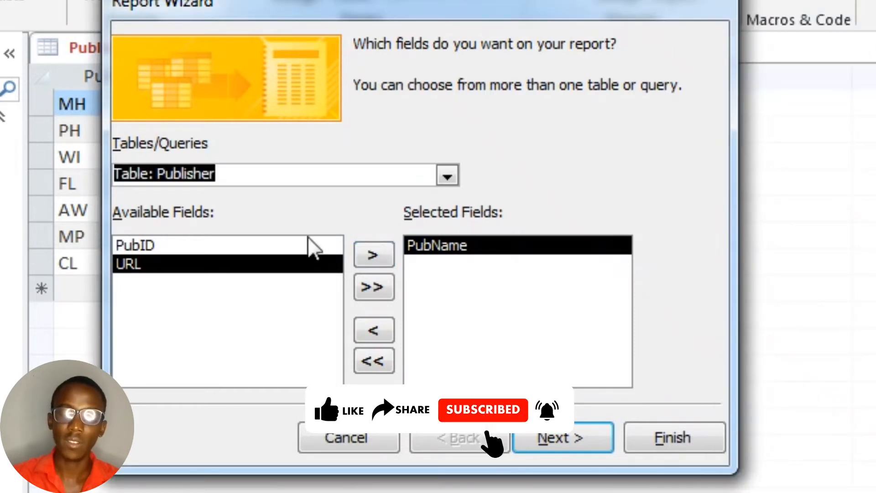
pyautogui.click(178, 248)
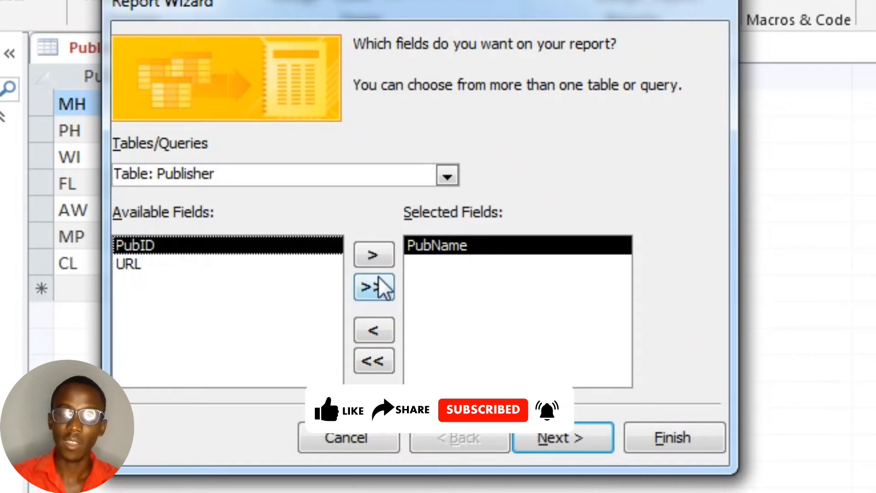
pyautogui.click(370, 258)
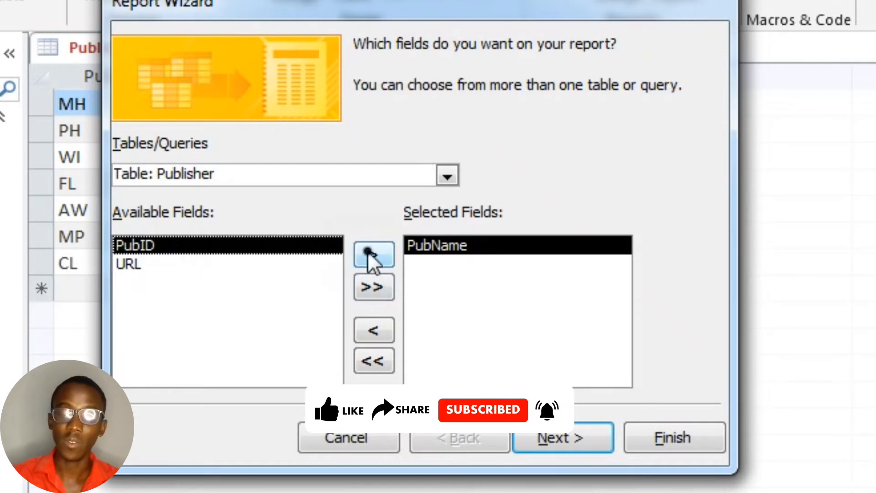
pyautogui.click(470, 246)
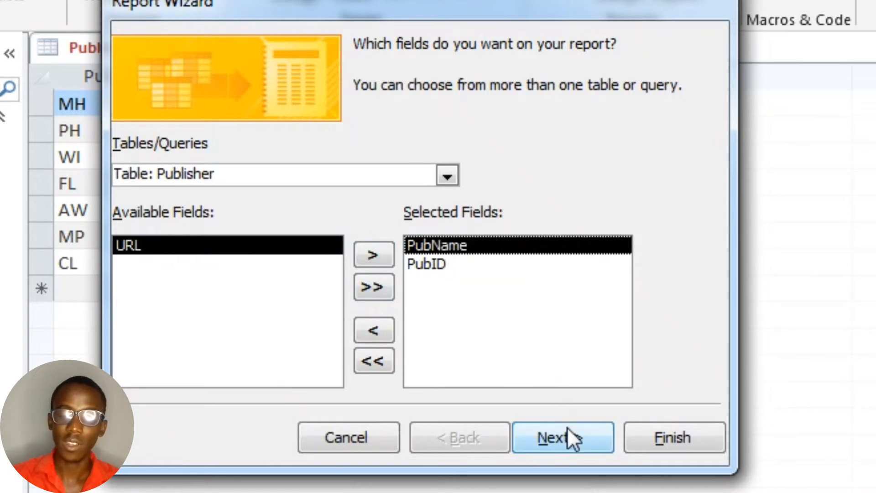
pyautogui.click(571, 439)
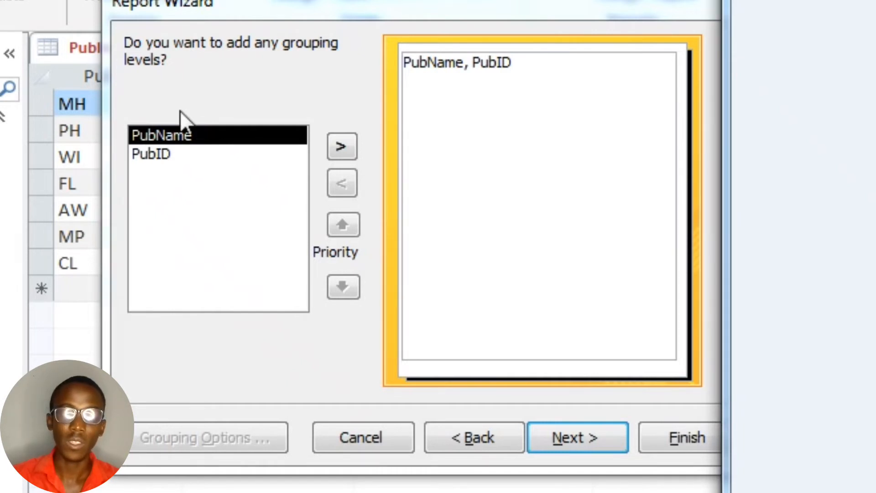
# Step: Add PubID as the report's grouping level and proceed to the sort order
pyautogui.click(157, 150)
pyautogui.click(166, 133)
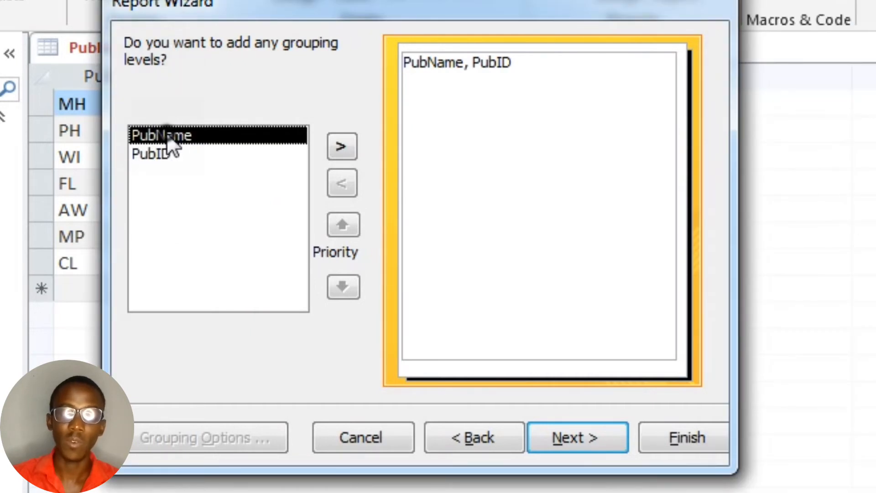
pyautogui.click(166, 155)
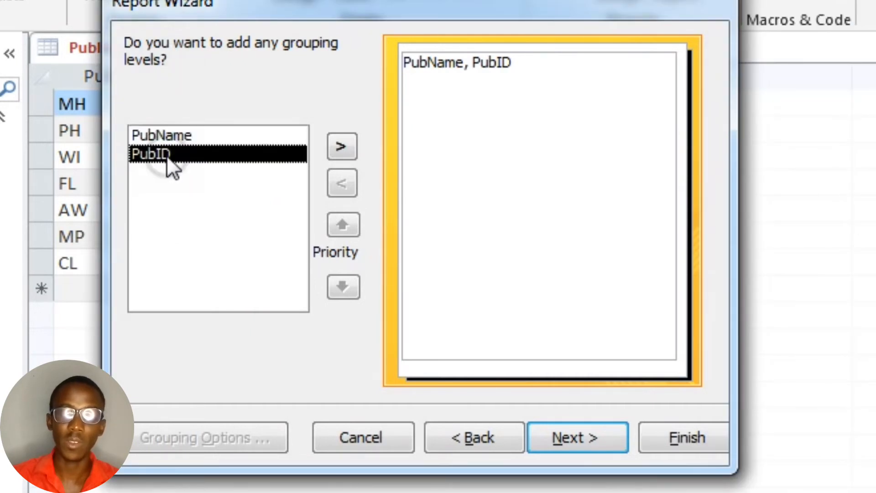
pyautogui.click(342, 147)
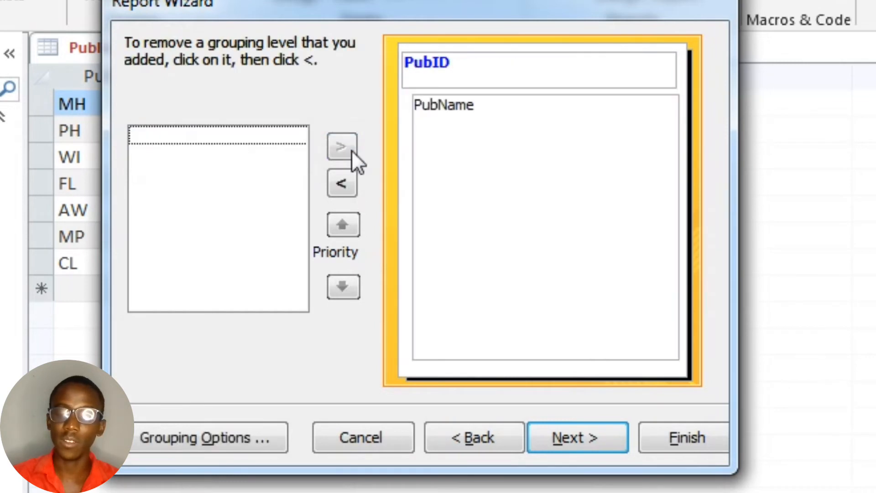
pyautogui.click(569, 444)
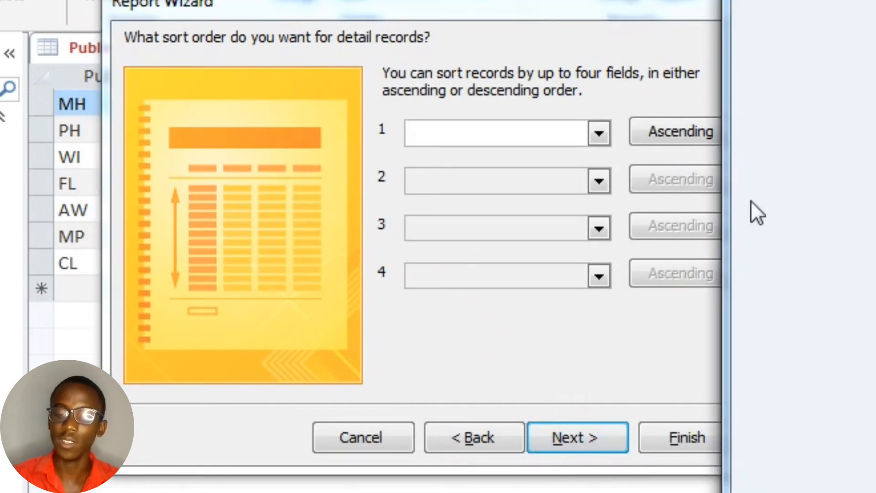
# Step: Sort the detail records by PubName in ascending order and accept the Stepped layout in Portrait orientation
pyautogui.click(436, 330)
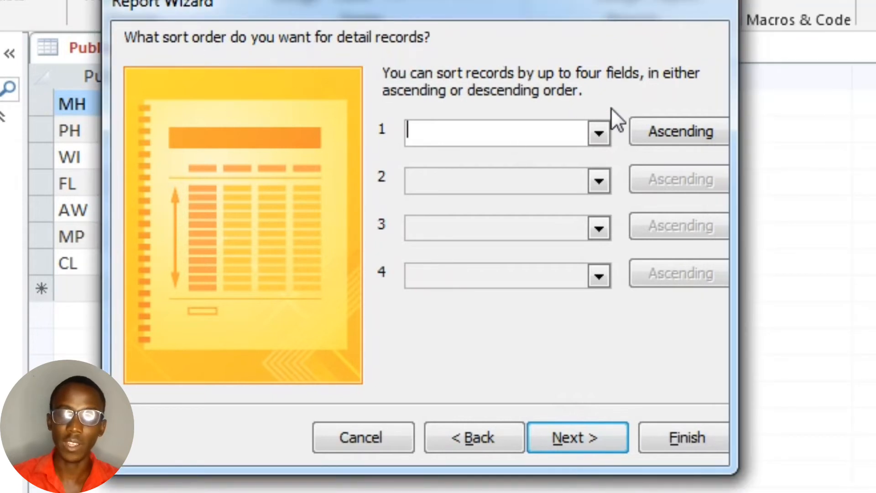
pyautogui.click(598, 132)
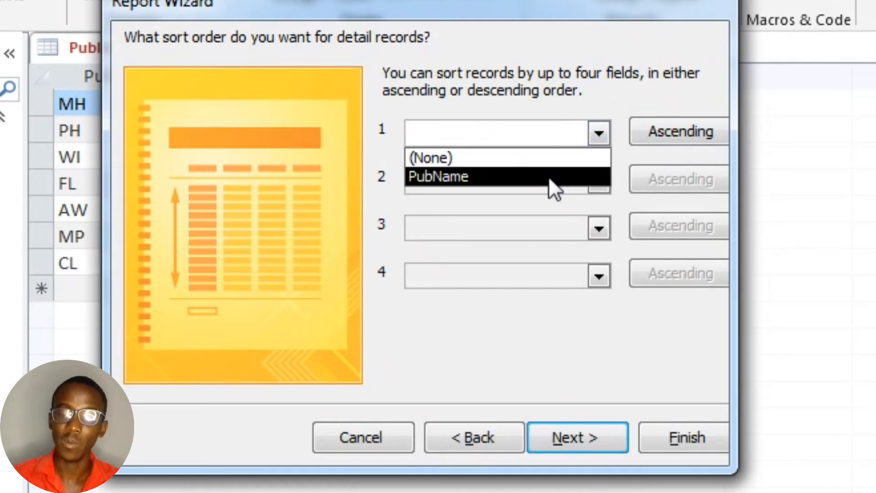
pyautogui.click(549, 178)
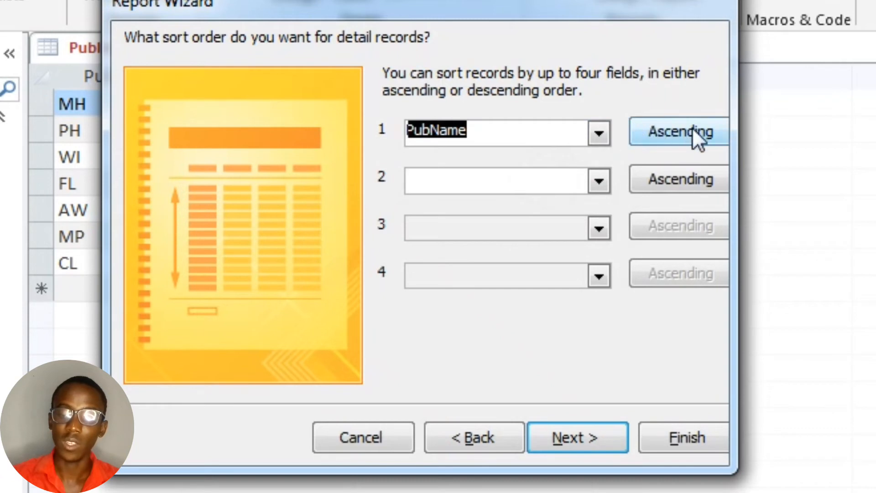
pyautogui.click(568, 435)
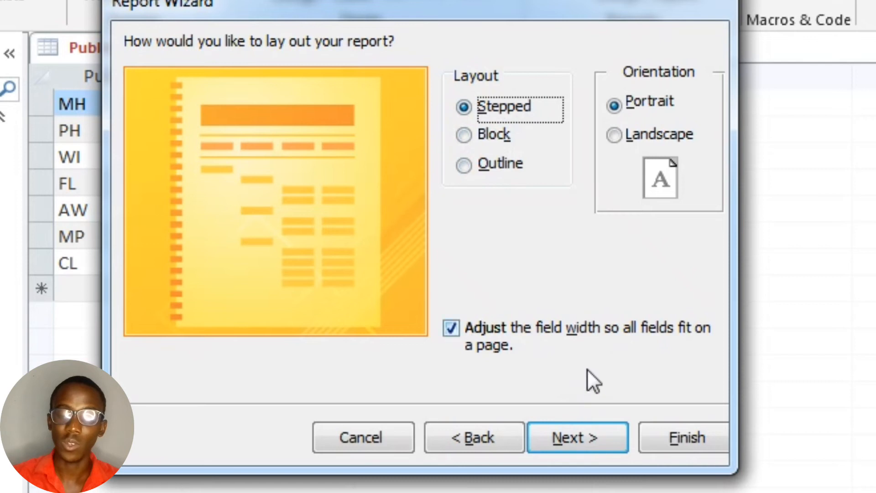
pyautogui.click(574, 431)
# Step: Title the report Book List, finish the wizard with the preview option, and look through the previewed report
pyautogui.click(416, 73)
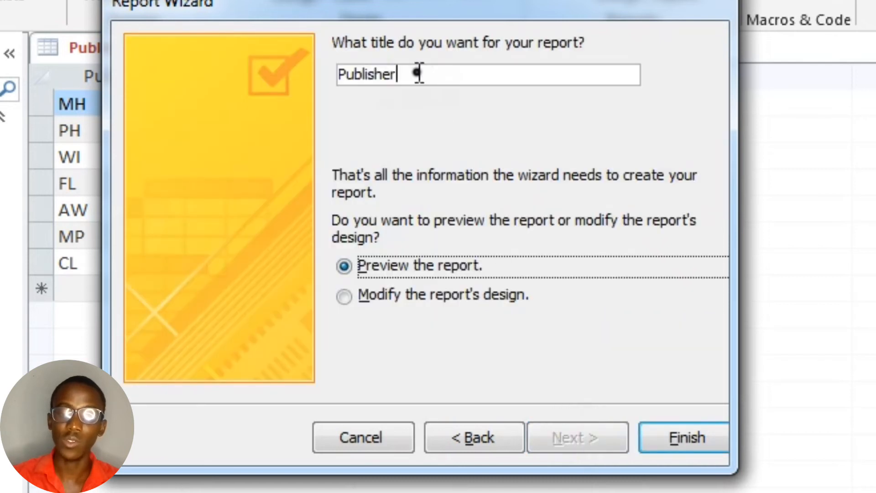
pyautogui.click(410, 73)
pyautogui.doubleClick(410, 73)
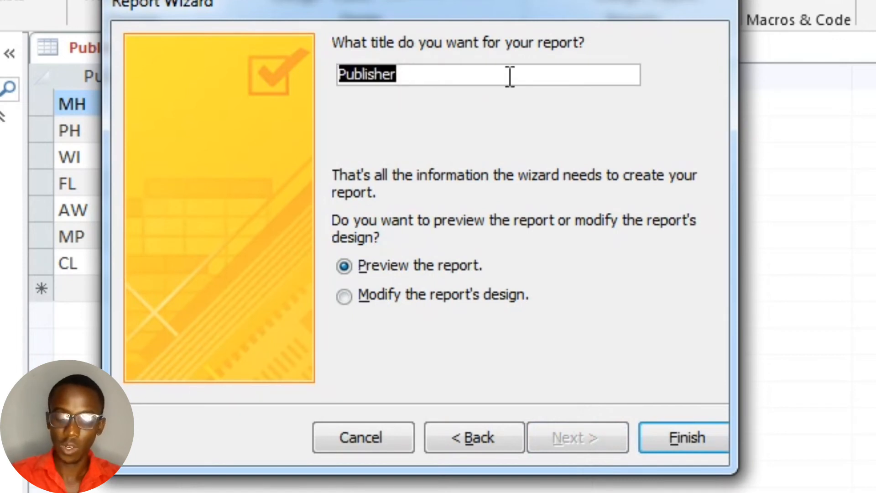
pyautogui.write('Boo')
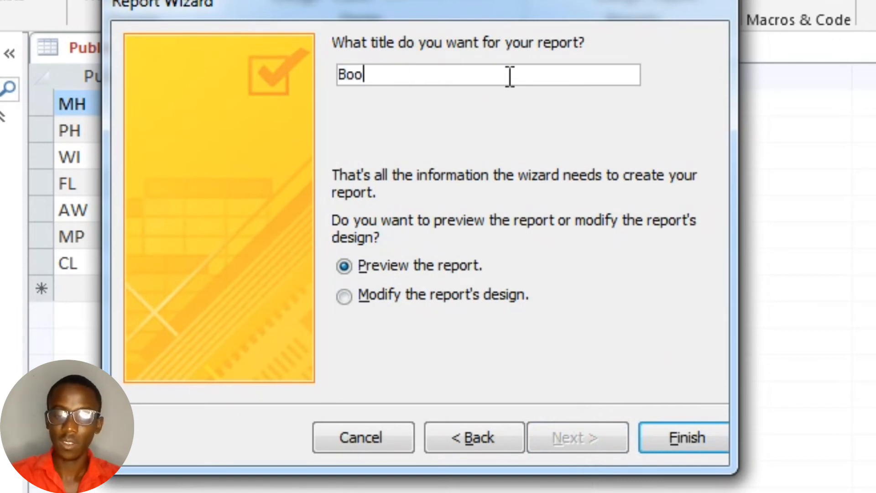
pyautogui.write('k Liat')
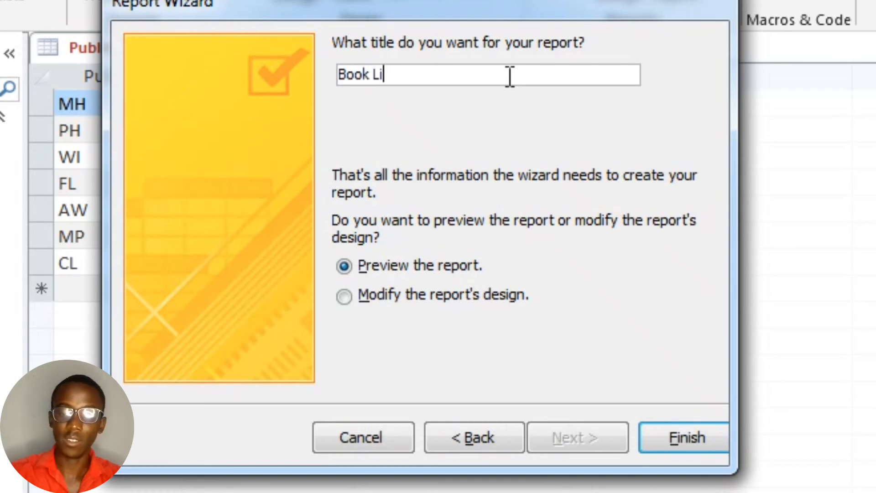
pyautogui.press('BackSpace')
pyautogui.press('BackSpace')
pyautogui.write('st')
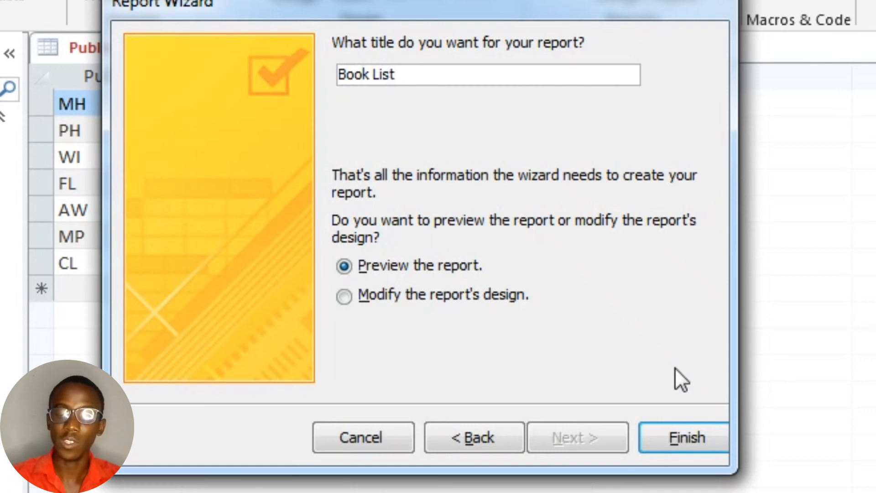
pyautogui.click(685, 431)
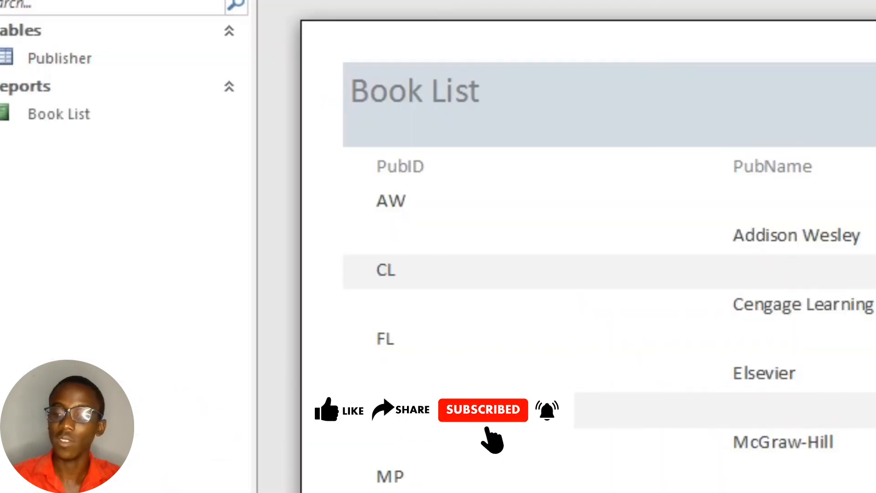
pyautogui.scroll(-5, 589, 274)
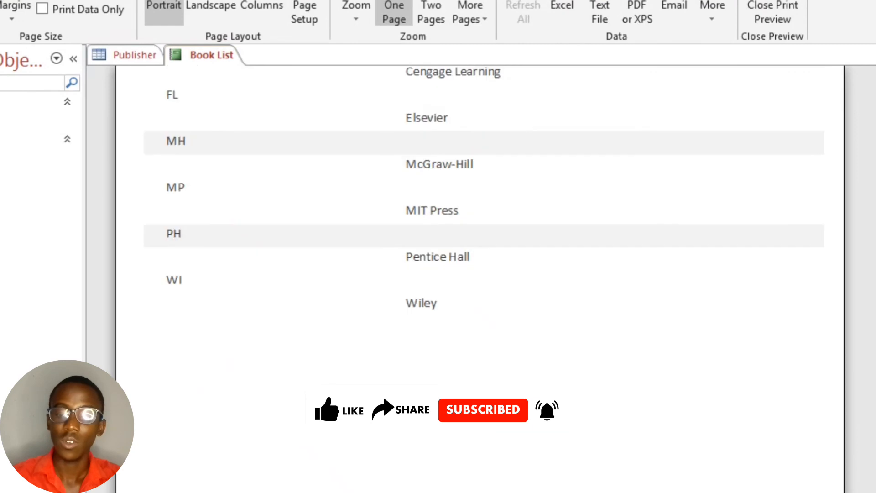
pyautogui.scroll(5, 479, 274)
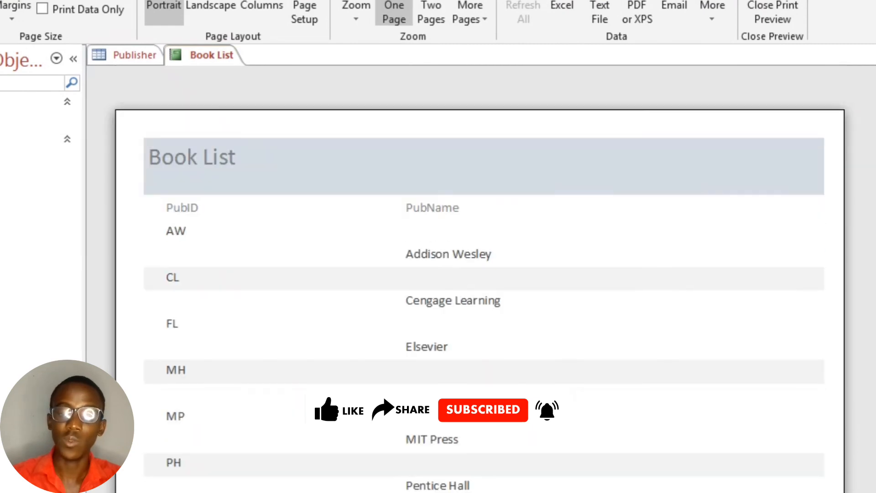
pyautogui.scroll(-1, 478, 274)
pyautogui.scroll(-1, 479, 274)
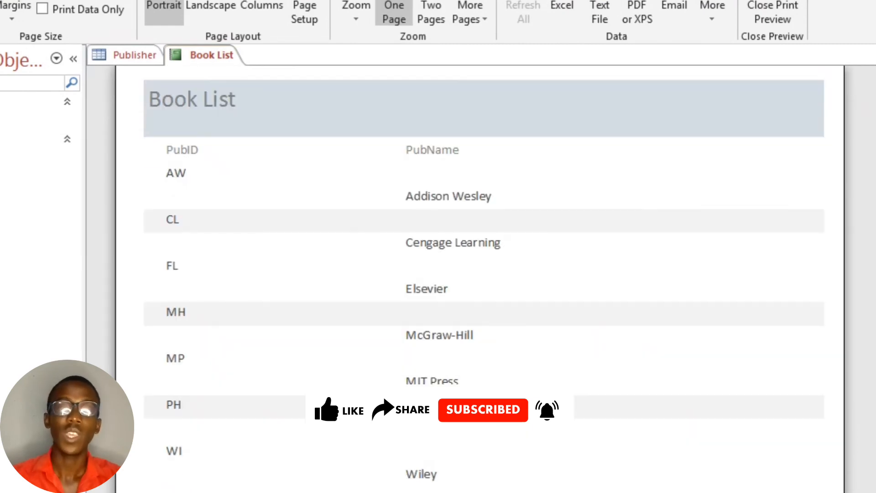